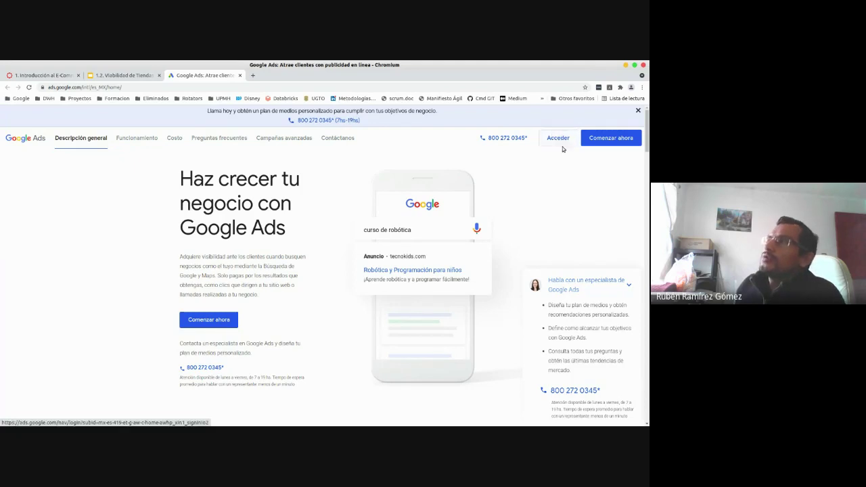
Step: Sign in to Google Ads and hide the inactive-account alert on the campaign overview
{"action": "left_click", "coordinate": [560, 138]}
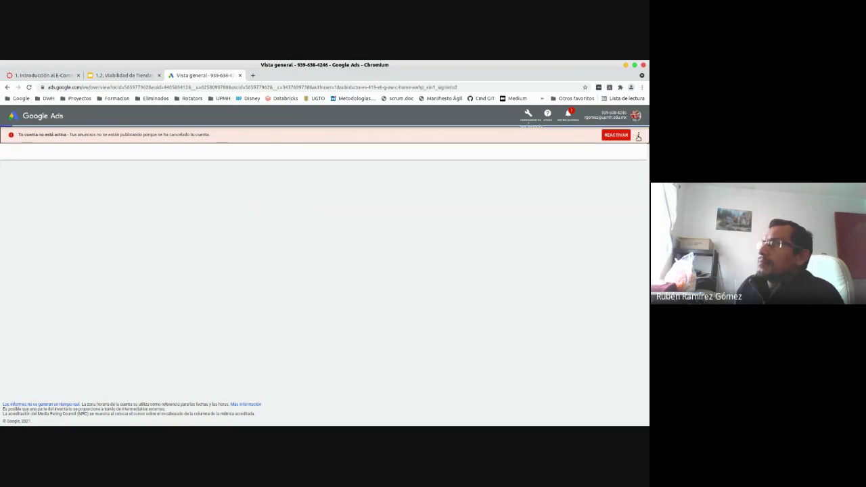
{"action": "left_click", "coordinate": [637, 136]}
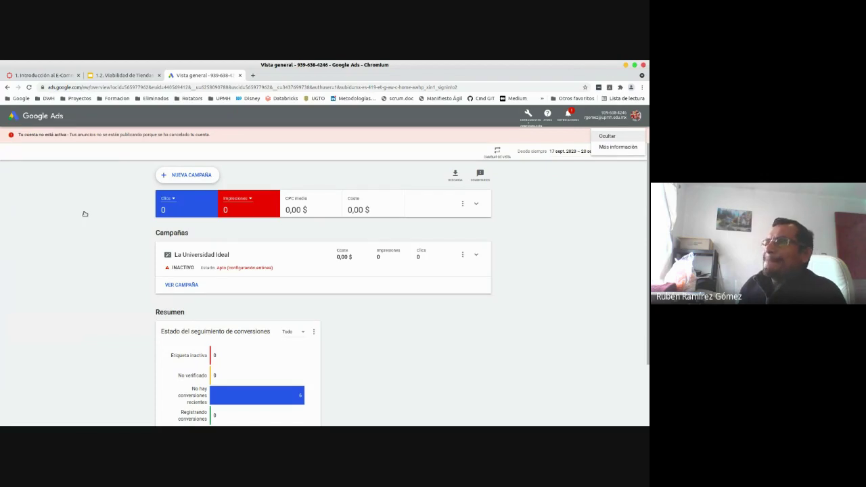
{"action": "scroll", "coordinate": [216, 295], "scroll_direction": "down", "scroll_amount": 1}
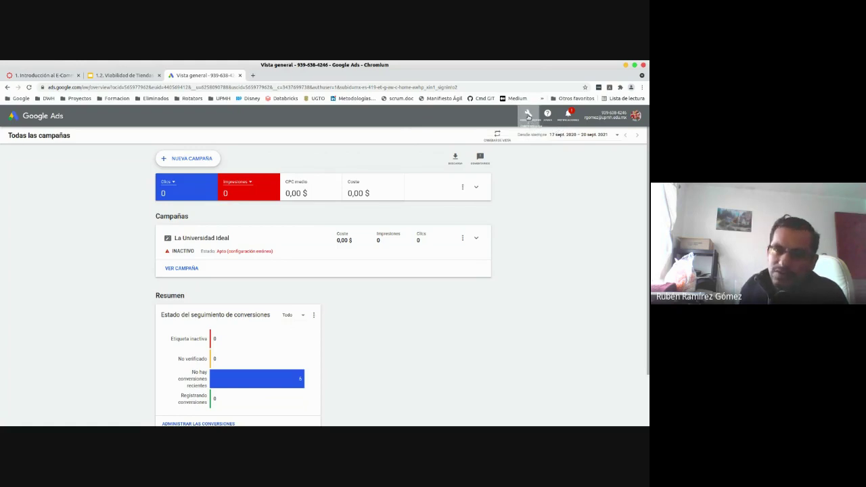
Step: Open the keyword planner and start discovering new keywords from a list of keywords
{"action": "left_click", "coordinate": [528, 117]}
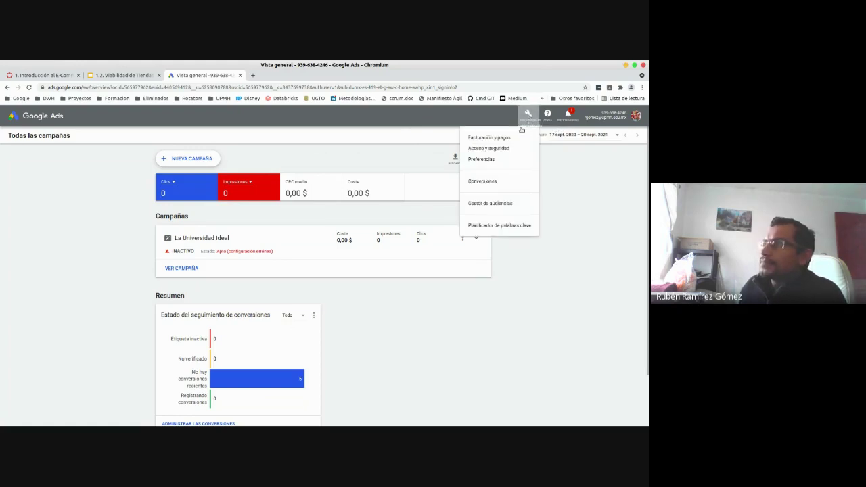
{"action": "left_click", "coordinate": [490, 227]}
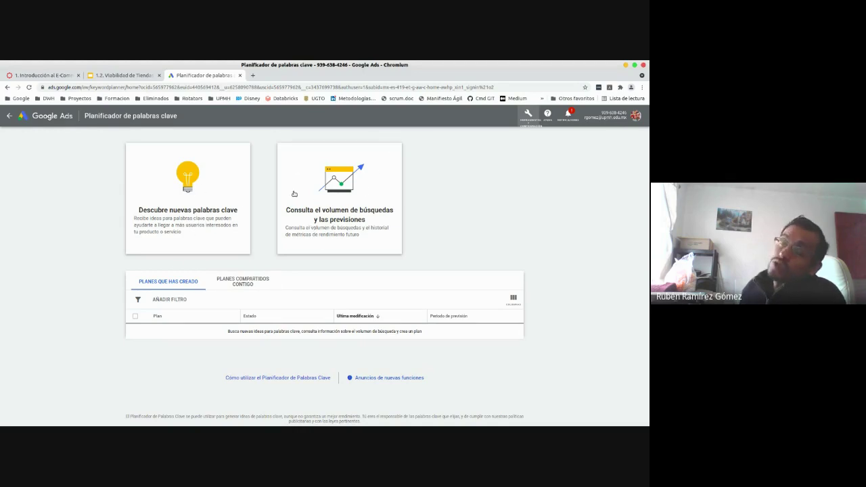
{"action": "left_click", "coordinate": [178, 222]}
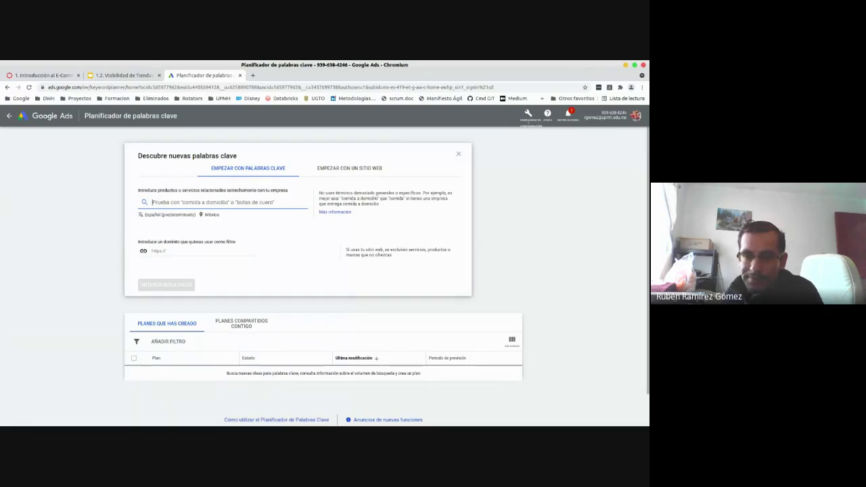
{"action": "key", "text": "alt+Tab"}
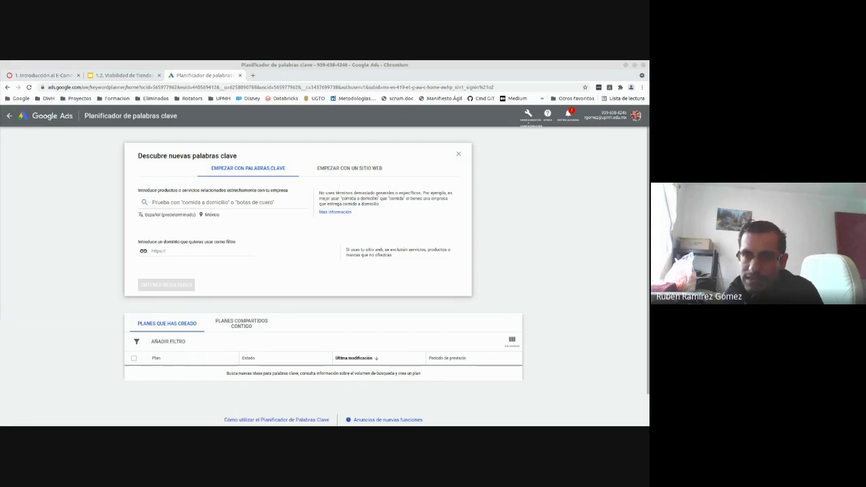
Step: Add "toallita dental", "tallita" and "frescura" as starting keywords for the product
{"action": "left_click", "coordinate": [202, 203]}
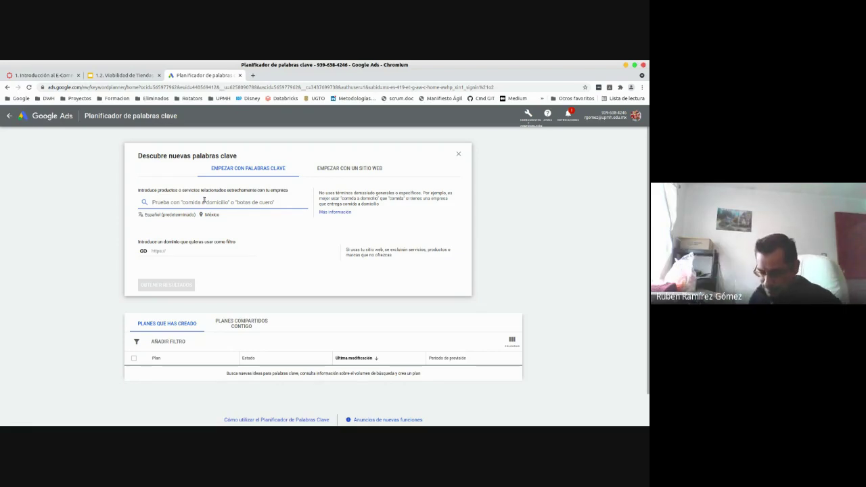
{"action": "type", "text": "toallita"}
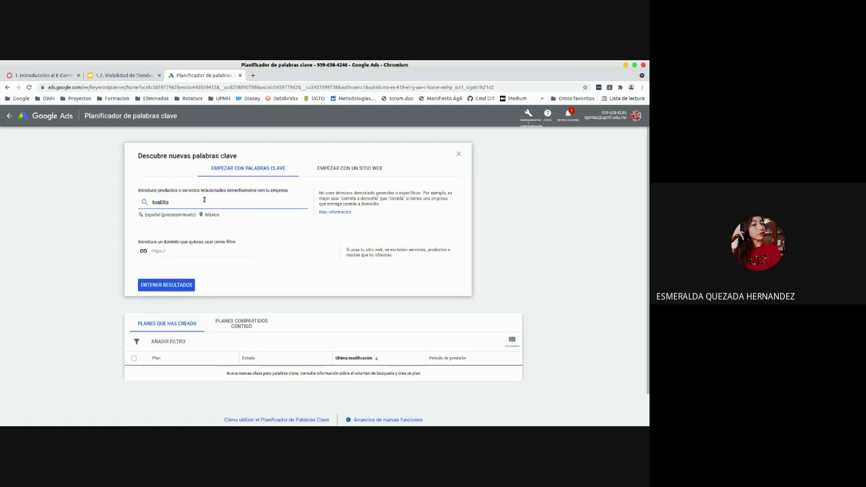
{"action": "type", "text": " dental"}
{"action": "key", "text": "Return"}
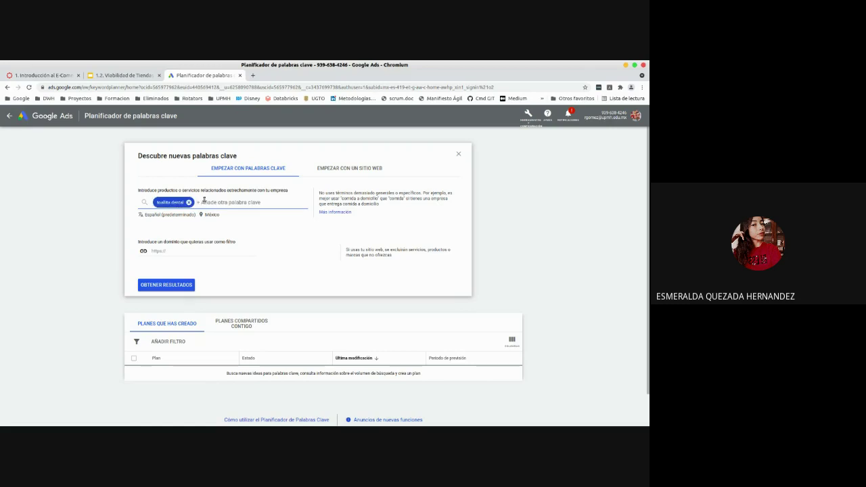
{"action": "type", "text": "toa"}
{"action": "type", "text": "llita"}
{"action": "key", "text": "Return"}
{"action": "type", "text": "frescur"}
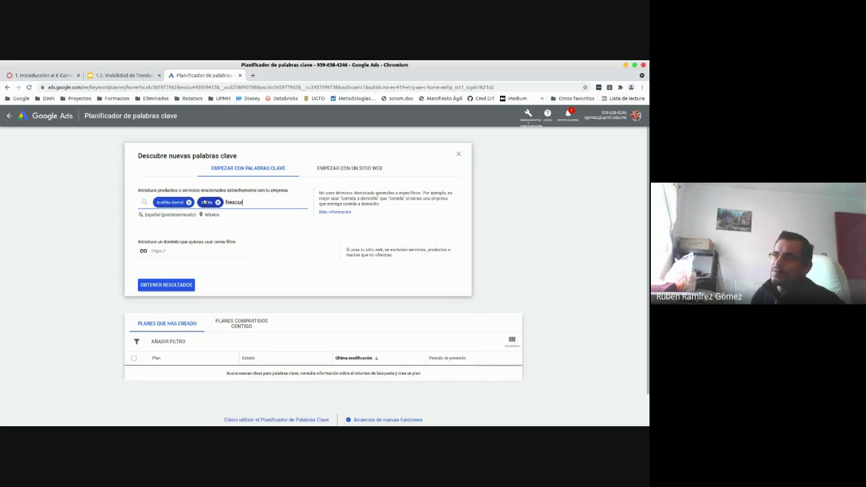
{"action": "type", "text": "a"}
{"action": "key", "text": "Return"}
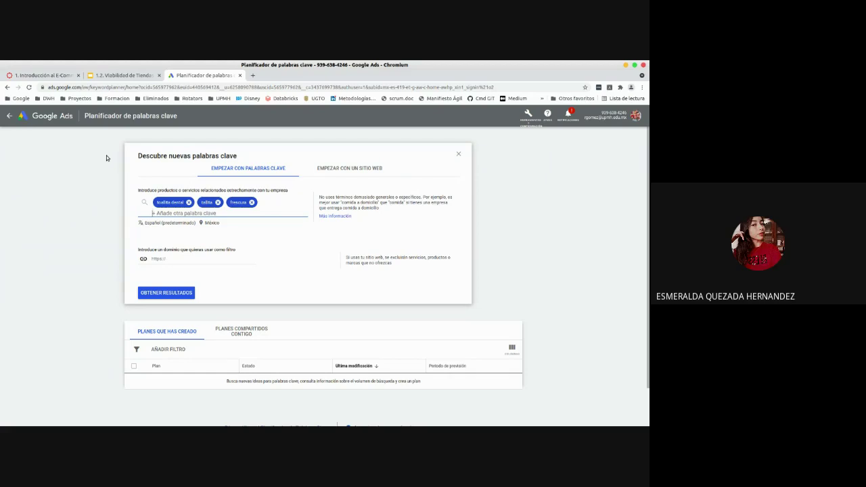
Step: Add "higiene dental" as another starting keyword, correcting its spelling
{"action": "type", "text": "higiene denteal"}
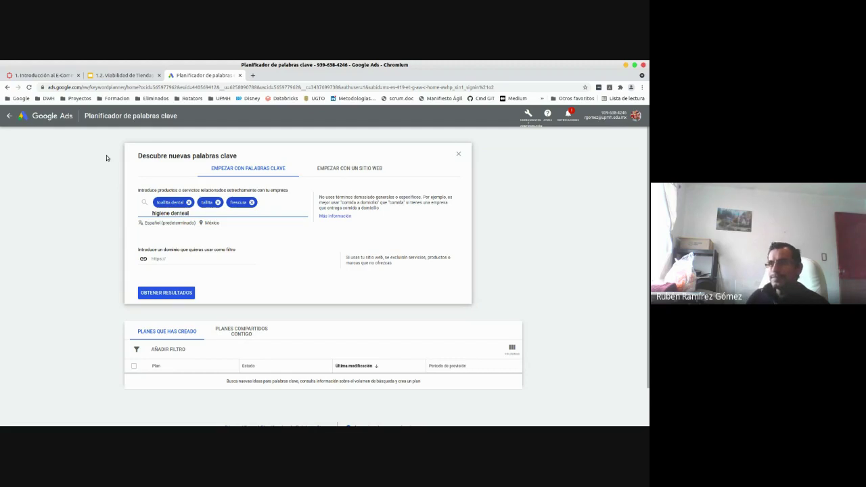
{"action": "key", "text": "Return"}
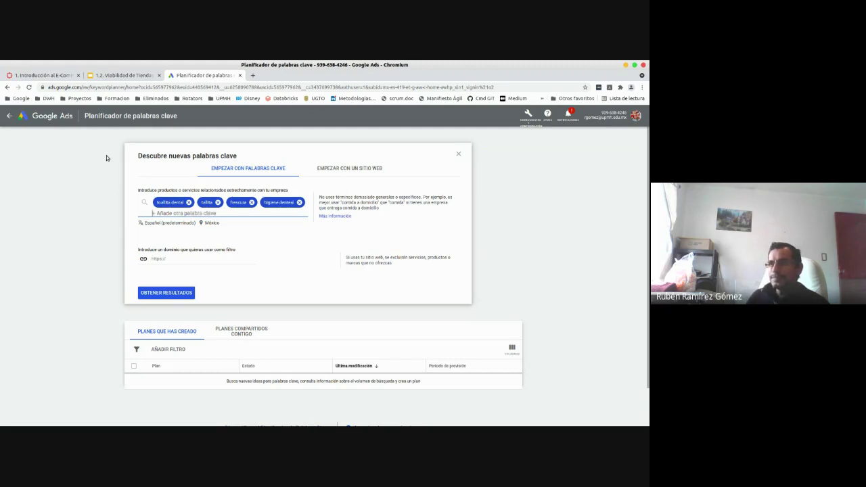
{"action": "left_click", "coordinate": [282, 203]}
{"action": "key", "text": "Left"}
{"action": "key", "text": "Left"}
{"action": "key", "text": "BackSpace"}
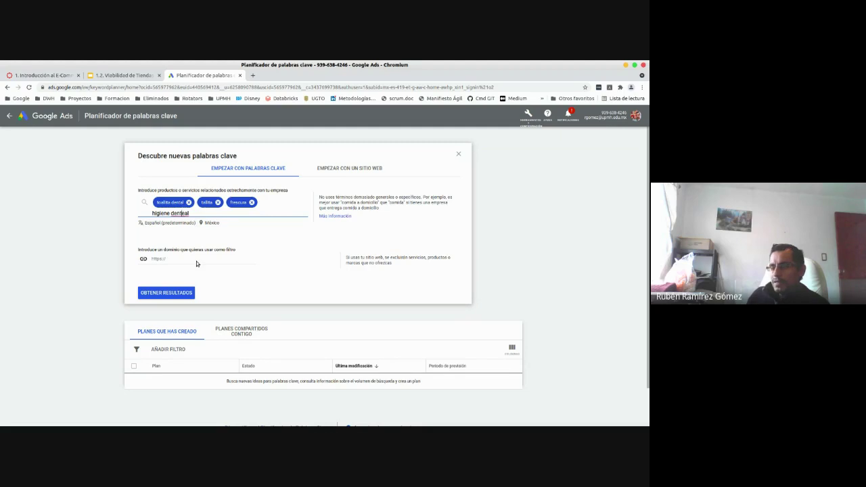
{"action": "key", "text": "Return"}
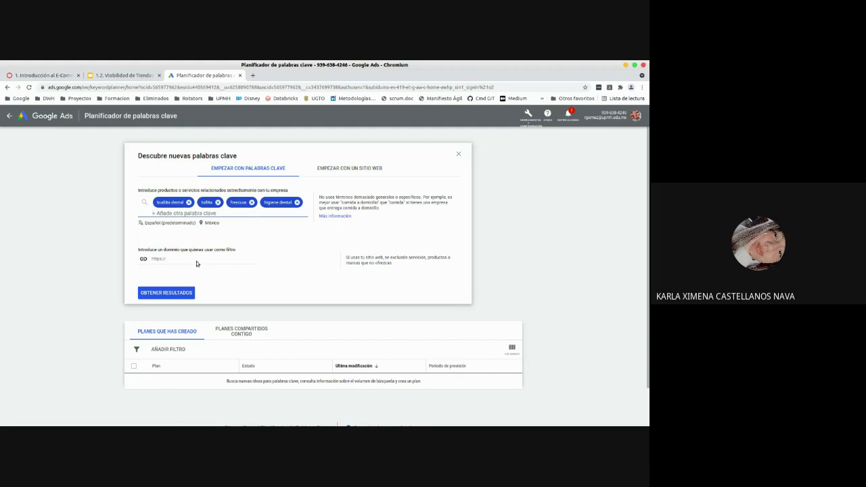
Step: Add "toallitas de menta" and "menta" to the starting keywords
{"action": "type", "text": "toallitas de meri"}
{"action": "type", "text": "ta"}
{"action": "key", "text": "Return"}
{"action": "type", "text": "ment"}
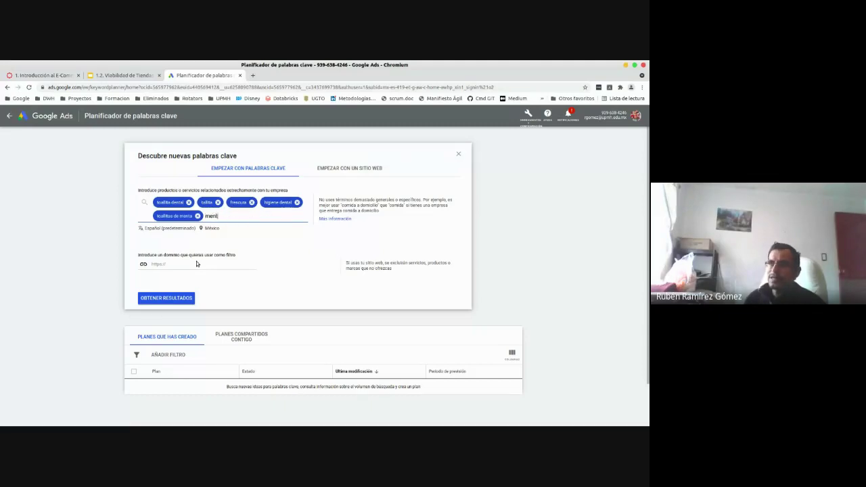
{"action": "type", "text": "a"}
{"action": "key", "text": "Return"}
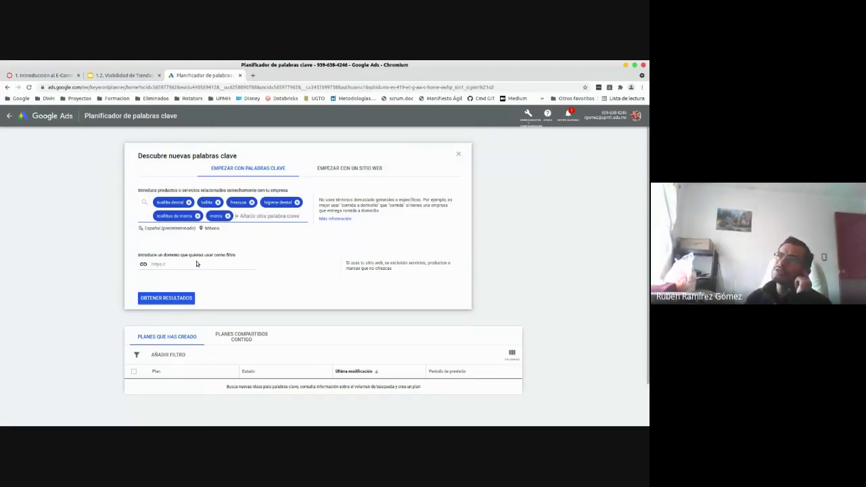
Step: Try adding the state of Hidalgo, México, to the target locations and discard the change
{"action": "left_click", "coordinate": [210, 229]}
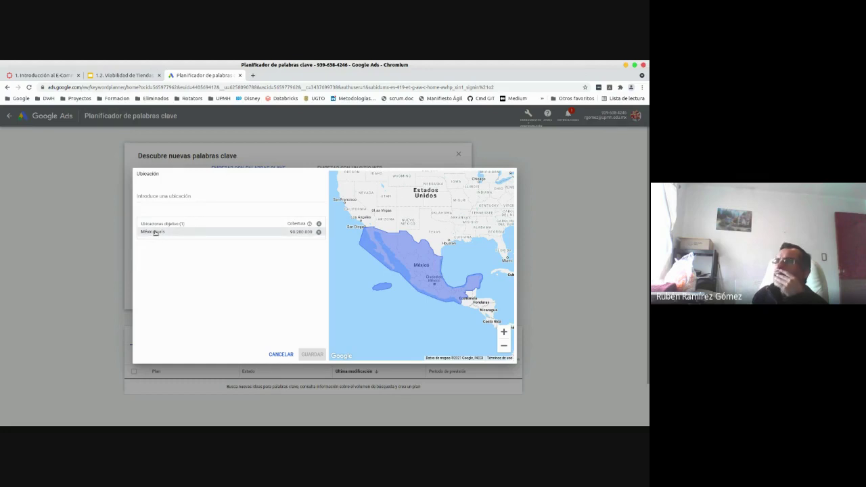
{"action": "left_click", "coordinate": [171, 196]}
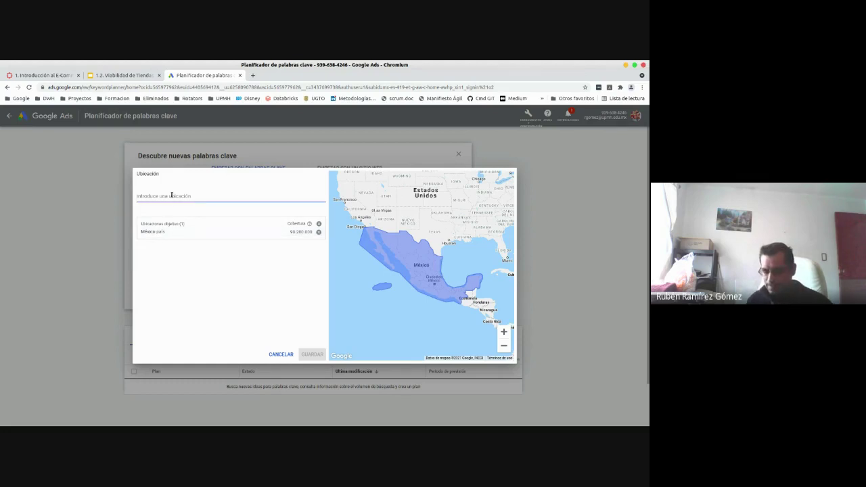
{"action": "type", "text": "Hidalgo"}
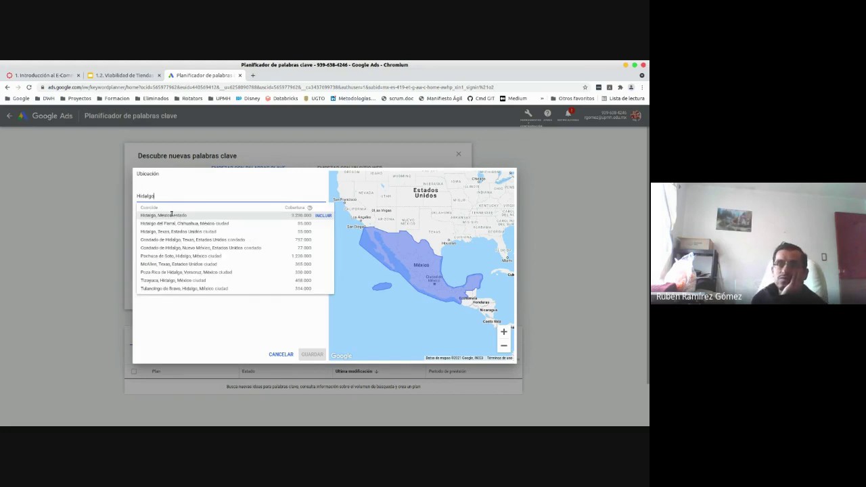
{"action": "left_click", "coordinate": [171, 214]}
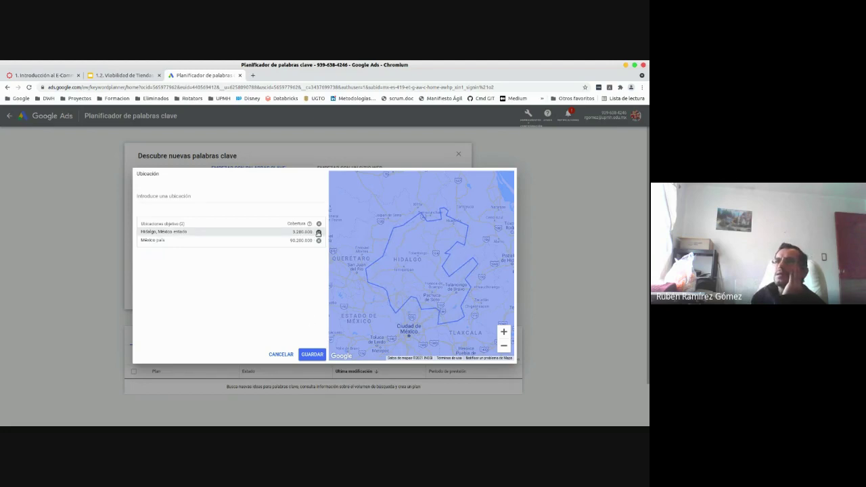
{"action": "left_click", "coordinate": [319, 233]}
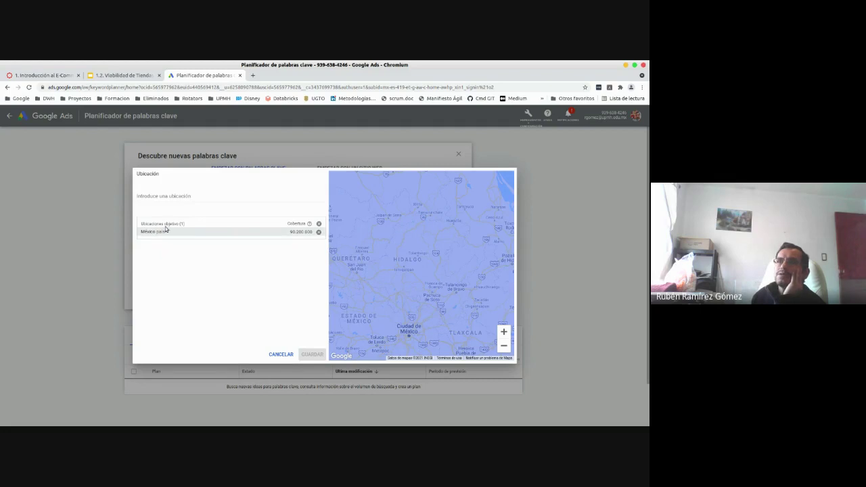
{"action": "left_click", "coordinate": [281, 355]}
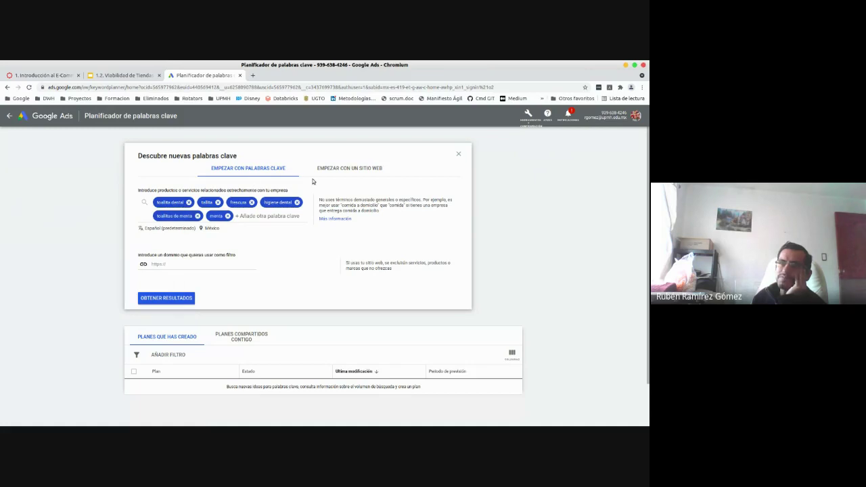
Step: Get the keyword ideas, and rerun the search with the keyword "tallita" corrected to "toallita"
{"action": "left_click", "coordinate": [178, 297]}
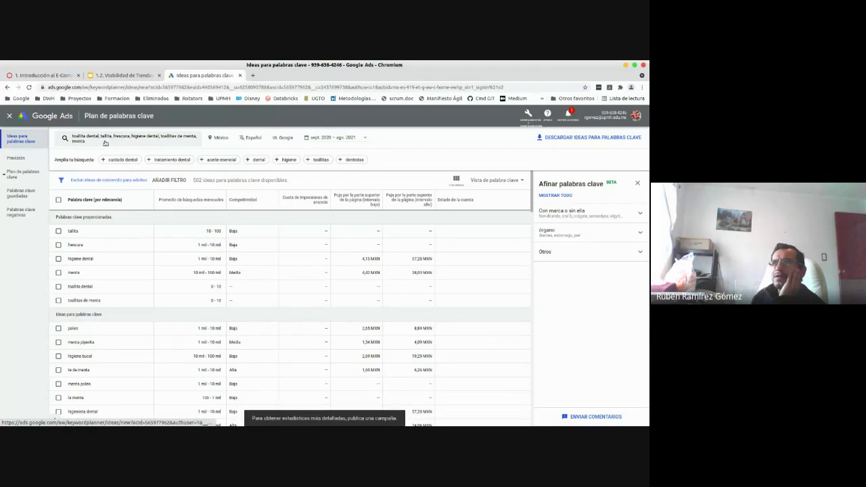
{"action": "left_click", "coordinate": [161, 143]}
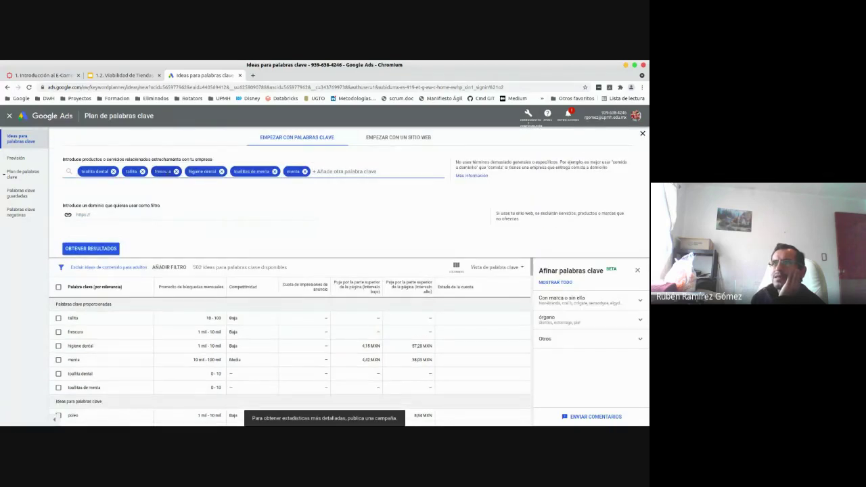
{"action": "left_click", "coordinate": [143, 171]}
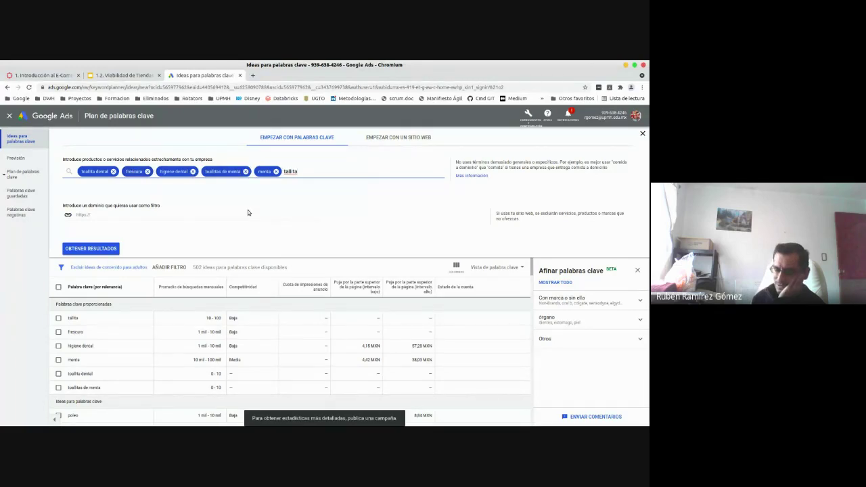
{"action": "key", "text": "Return"}
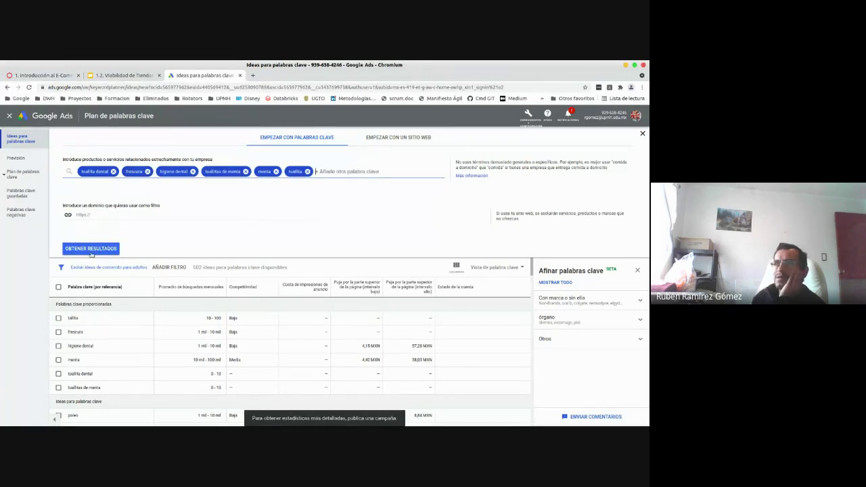
{"action": "left_click", "coordinate": [90, 249]}
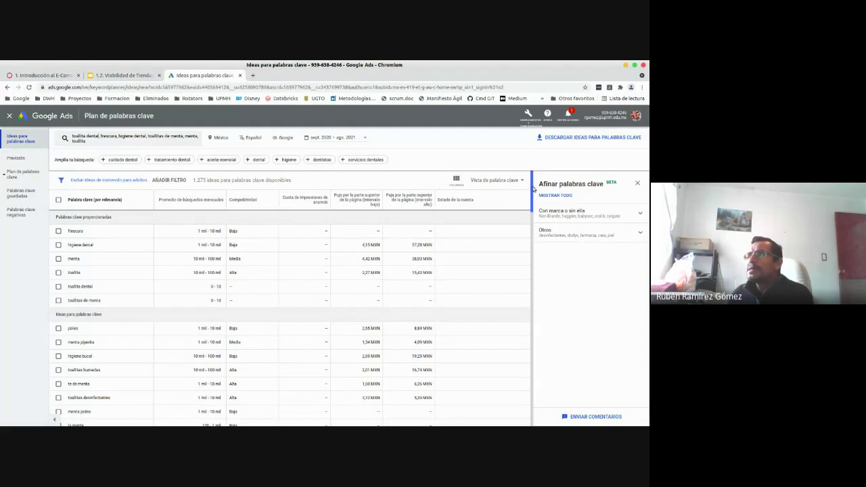
Step: Examine the suggested keyword ideas with their average monthly searches, competition and top-of-page bids
{"action": "mouse_move", "coordinate": [533, 187]}
{"action": "left_mouse_down"}
{"action": "mouse_move", "coordinate": [534, 207]}
{"action": "mouse_move", "coordinate": [534, 199]}
{"action": "left_mouse_up"}
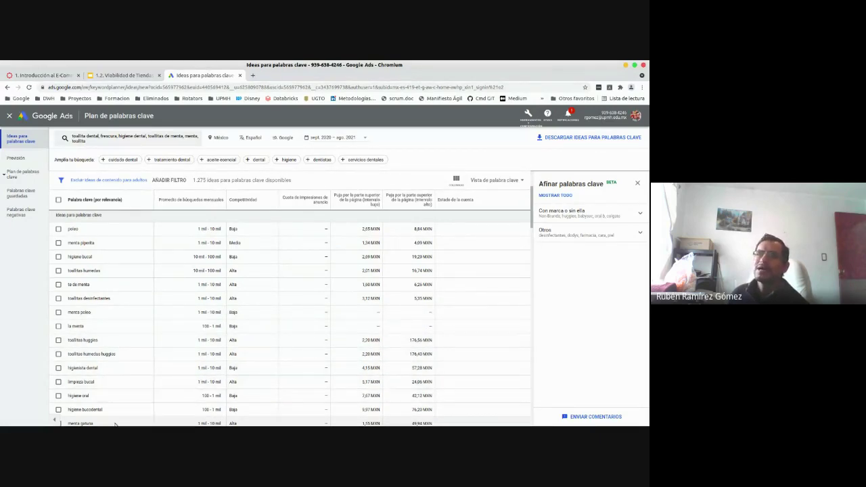
{"action": "scroll", "coordinate": [120, 402], "scroll_direction": "down", "scroll_amount": 1}
{"action": "scroll", "coordinate": [119, 404], "scroll_direction": "down", "scroll_amount": 6}
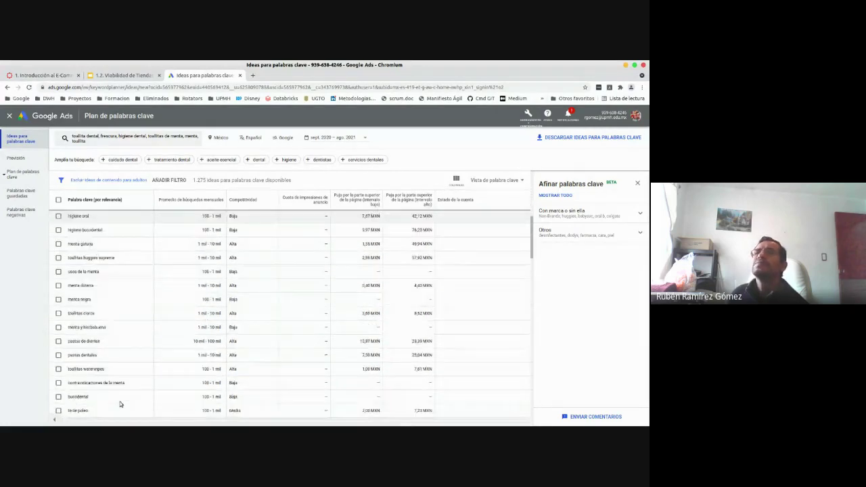
{"action": "scroll", "coordinate": [119, 404], "scroll_direction": "down", "scroll_amount": 4}
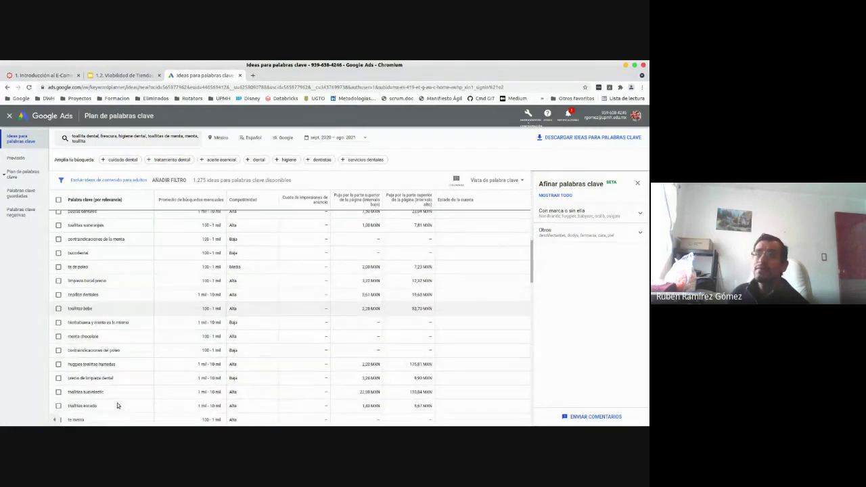
{"action": "scroll", "coordinate": [103, 407], "scroll_direction": "down", "scroll_amount": 5}
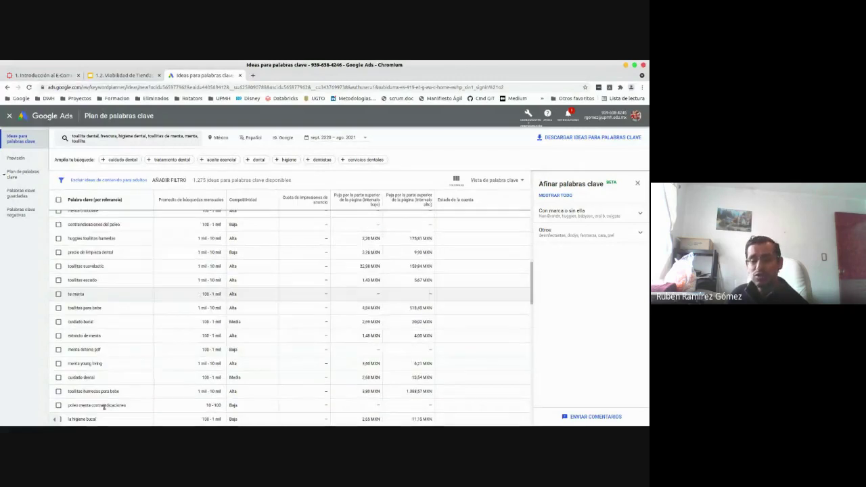
{"action": "scroll", "coordinate": [118, 372], "scroll_direction": "down", "scroll_amount": 3}
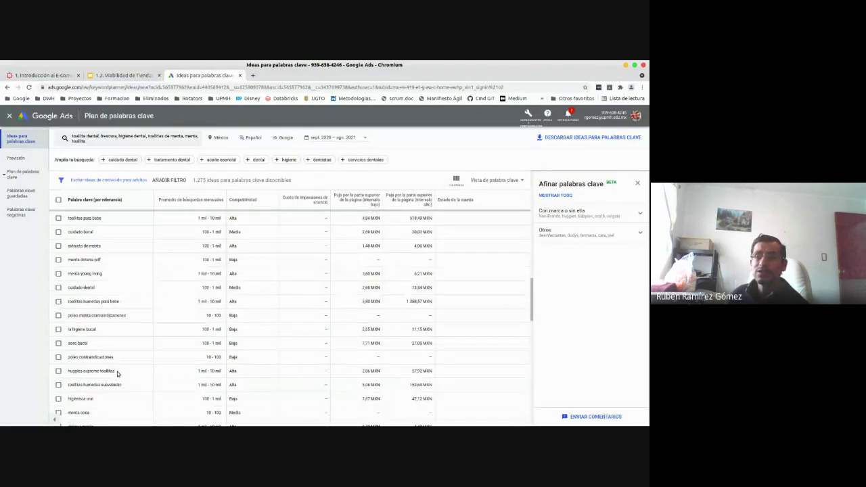
{"action": "scroll", "coordinate": [117, 369], "scroll_direction": "down", "scroll_amount": 5}
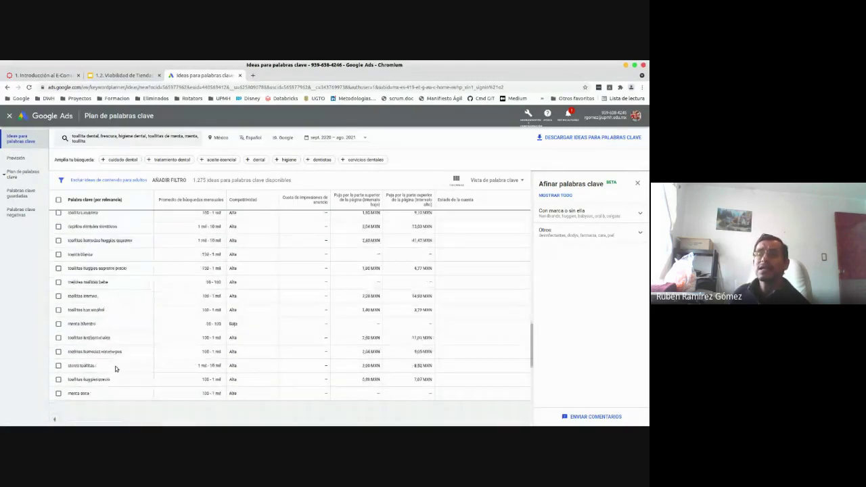
Step: Review the remaining keyword ideas on the first page and the top-of-page bid ranges of provided keywords such as "higiene dental"
{"action": "scroll", "coordinate": [115, 369], "scroll_direction": "down", "scroll_amount": 5}
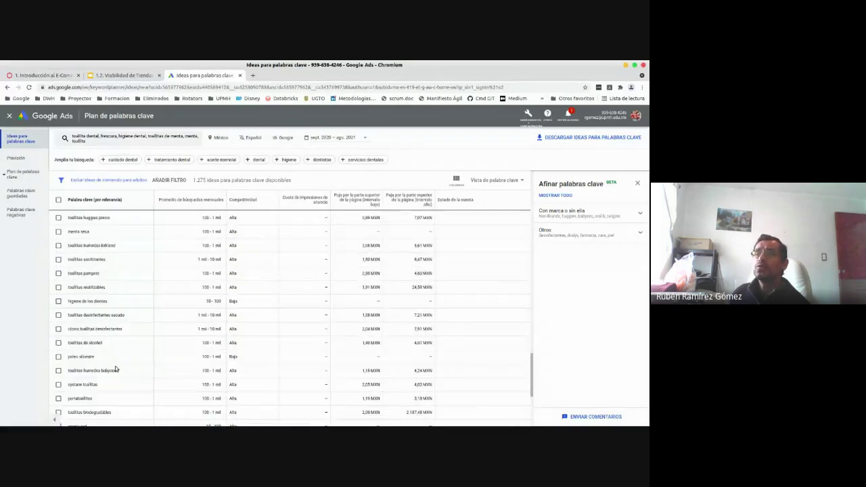
{"action": "scroll", "coordinate": [115, 367], "scroll_direction": "down", "scroll_amount": 3}
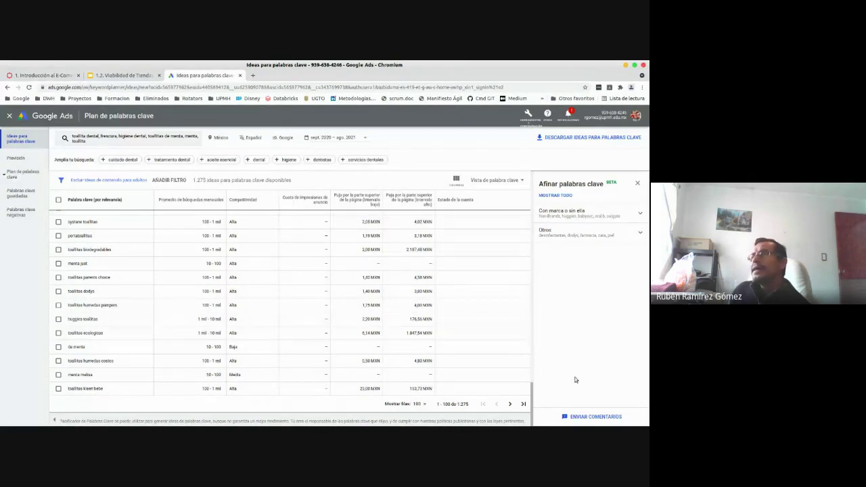
{"action": "left_click_drag", "start_coordinate": [533, 399], "coordinate": [535, 219]}
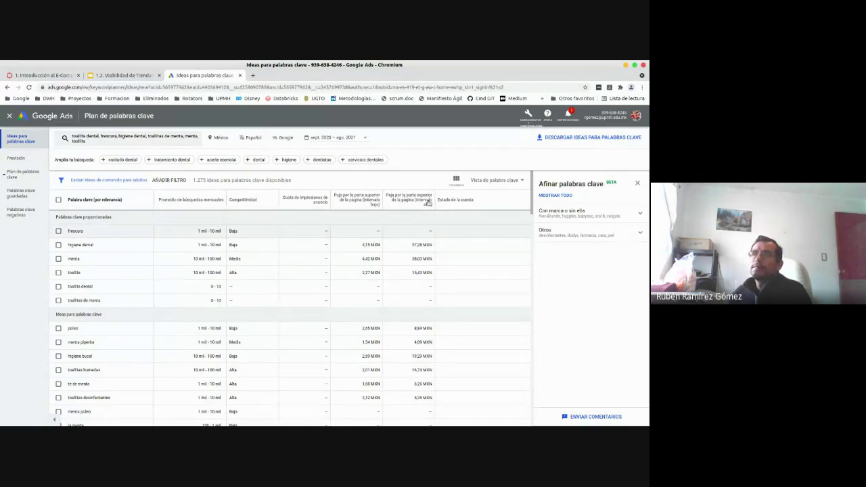
{"action": "mouse_move", "coordinate": [425, 212]}
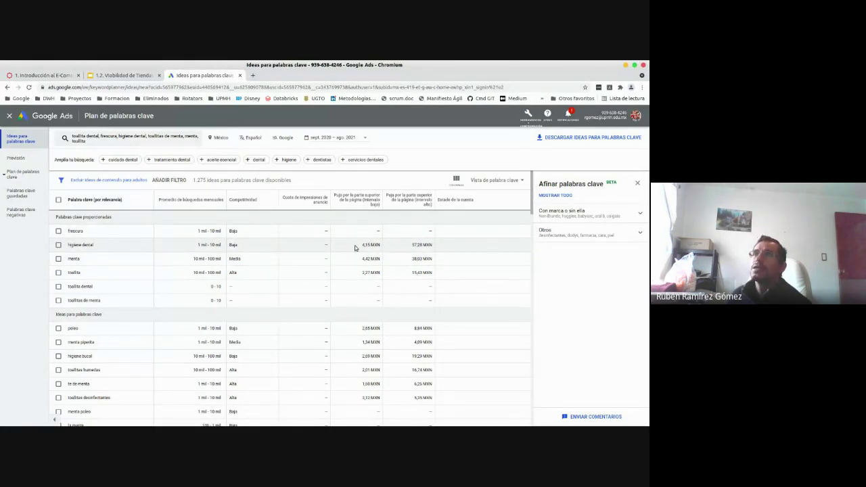
{"action": "left_click_drag", "start_coordinate": [76, 246], "coordinate": [67, 246]}
{"action": "left_click", "coordinate": [104, 248]}
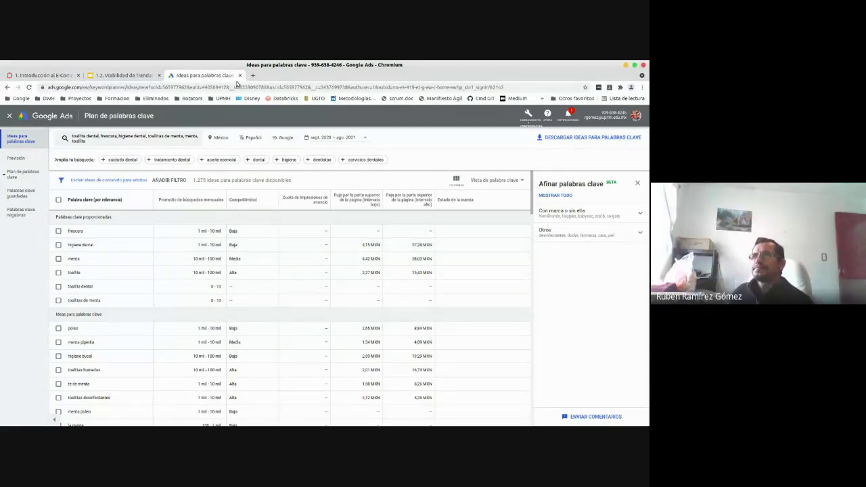
{"action": "scroll", "coordinate": [191, 369], "scroll_direction": "down", "scroll_amount": 3}
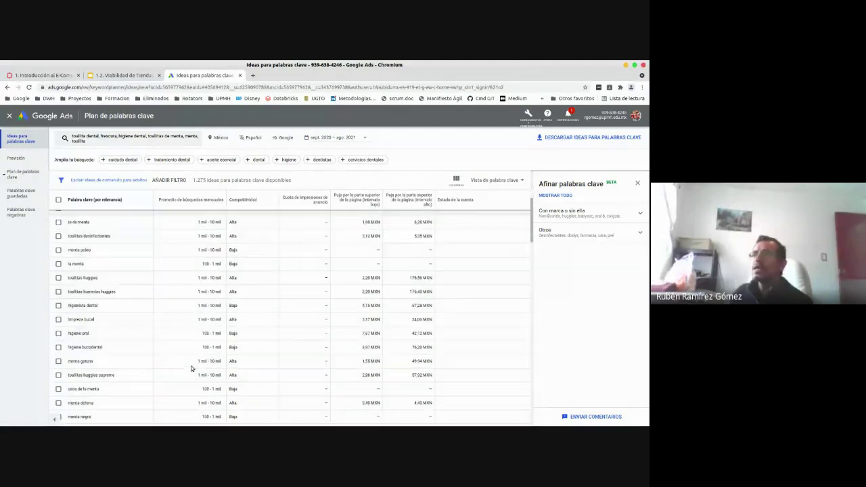
{"action": "scroll", "coordinate": [191, 369], "scroll_direction": "up", "scroll_amount": 3}
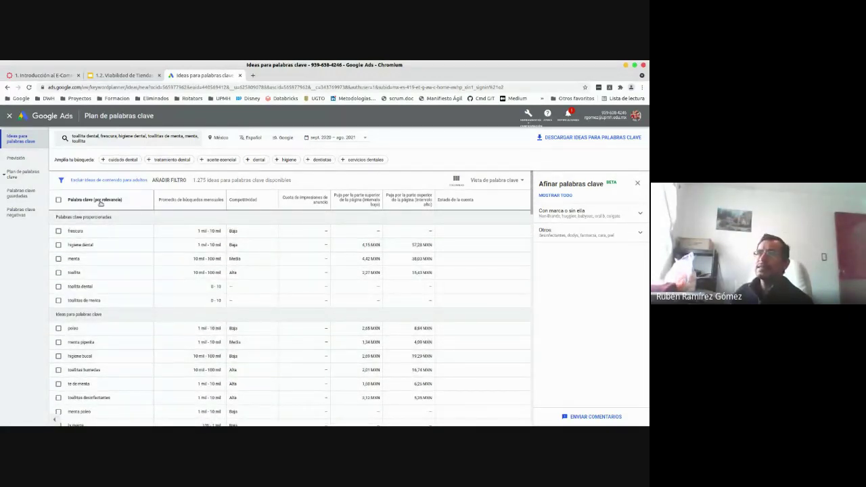
{"action": "left_click", "coordinate": [529, 115]}
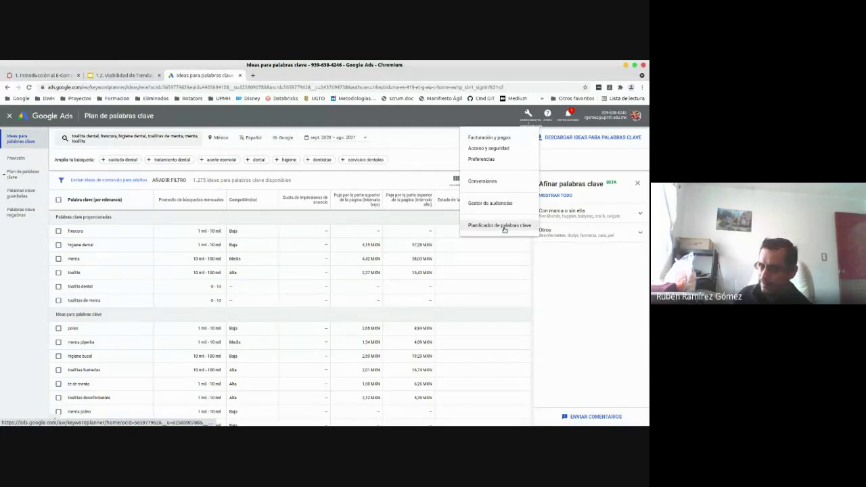
{"action": "left_click", "coordinate": [408, 165]}
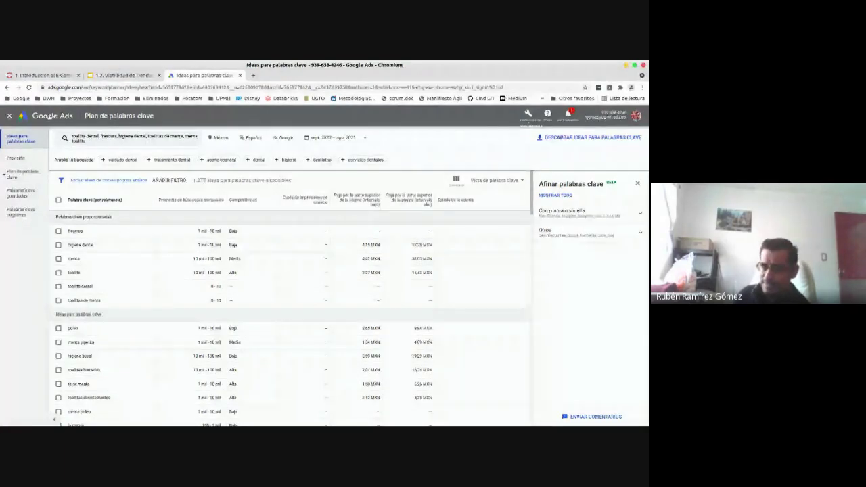
Step: Open Ubersuggest from the link in the keyword planner slide and set its language and location to Spanish / Mexico
{"action": "left_click", "coordinate": [153, 76]}
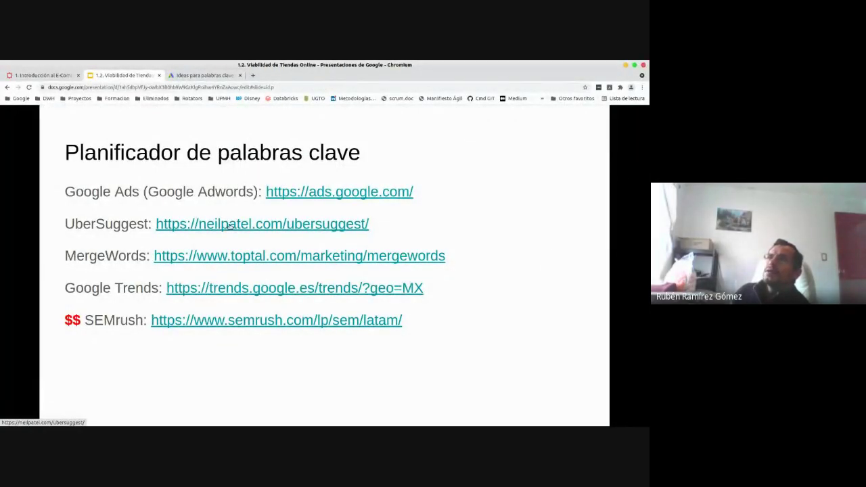
{"action": "left_click", "coordinate": [228, 227]}
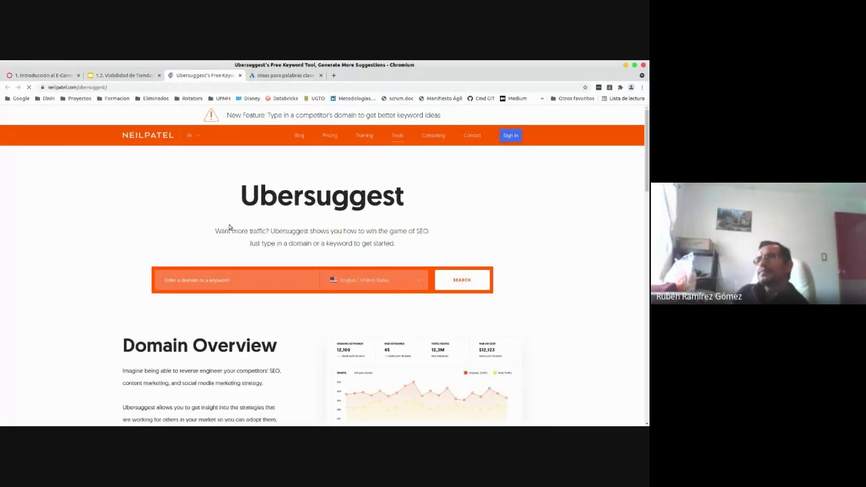
{"action": "left_click", "coordinate": [372, 286]}
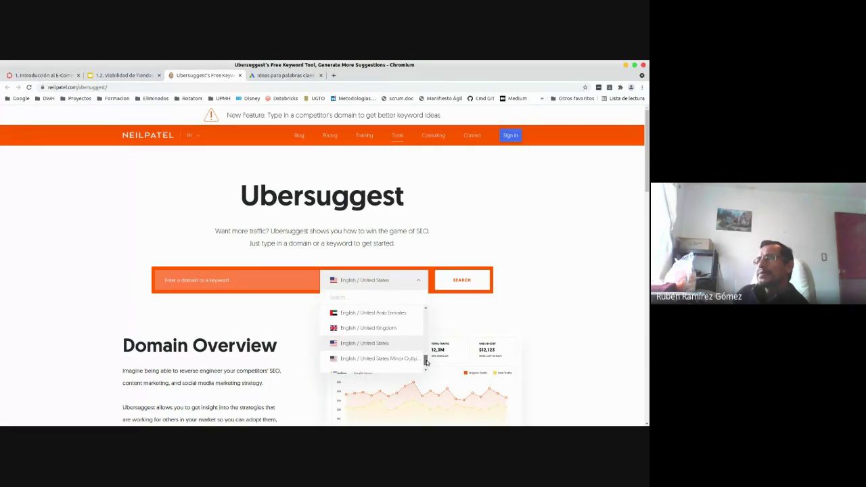
{"action": "left_click_drag", "start_coordinate": [426, 360], "coordinate": [426, 315]}
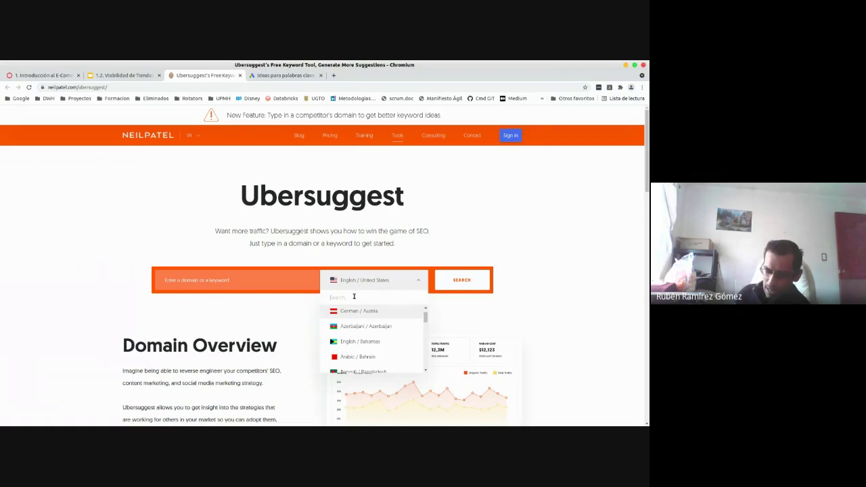
{"action": "left_click", "coordinate": [353, 296]}
{"action": "type", "text": "mex"}
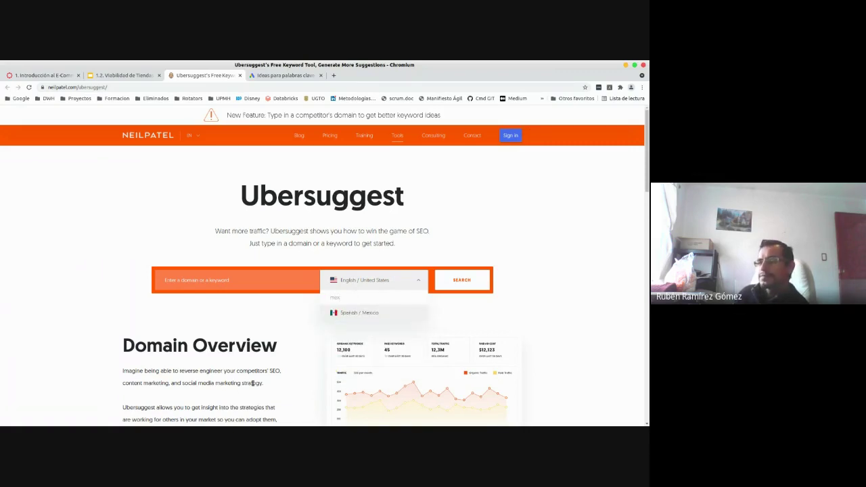
{"action": "left_click", "coordinate": [381, 310]}
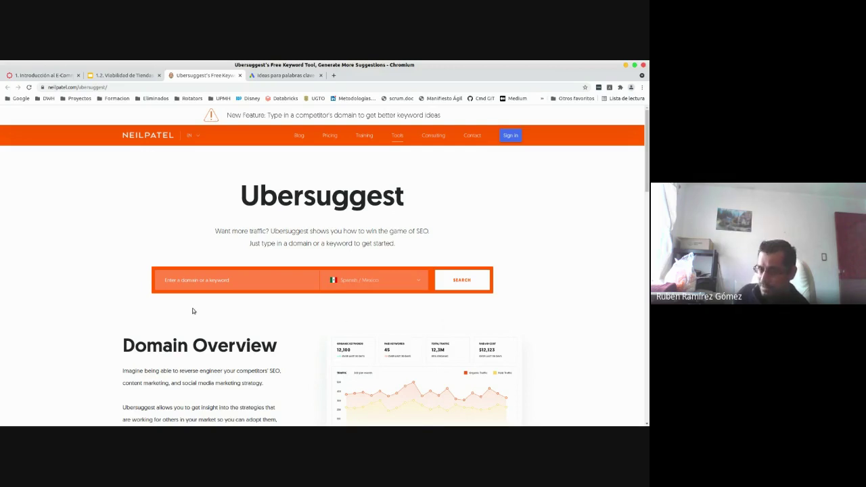
Step: Search Ubersuggest for the keyword "pasta dental"
{"action": "scroll", "coordinate": [193, 311], "scroll_direction": "down", "scroll_amount": 2}
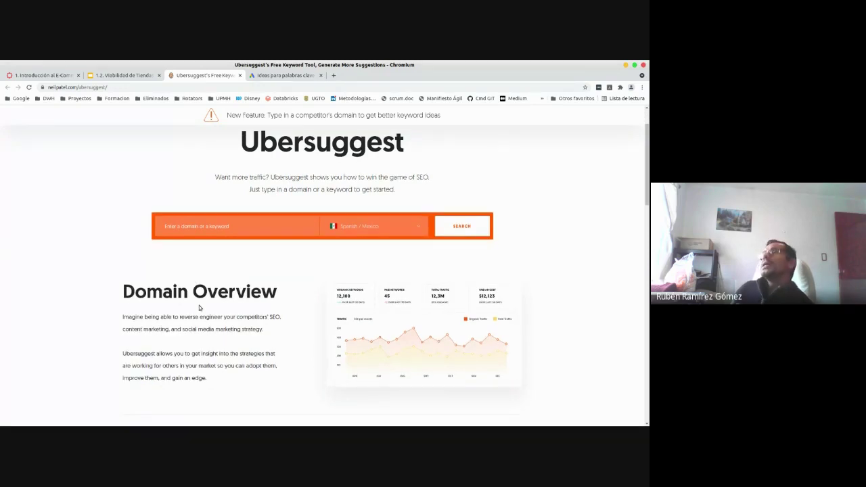
{"action": "scroll", "coordinate": [199, 307], "scroll_direction": "up", "scroll_amount": 2}
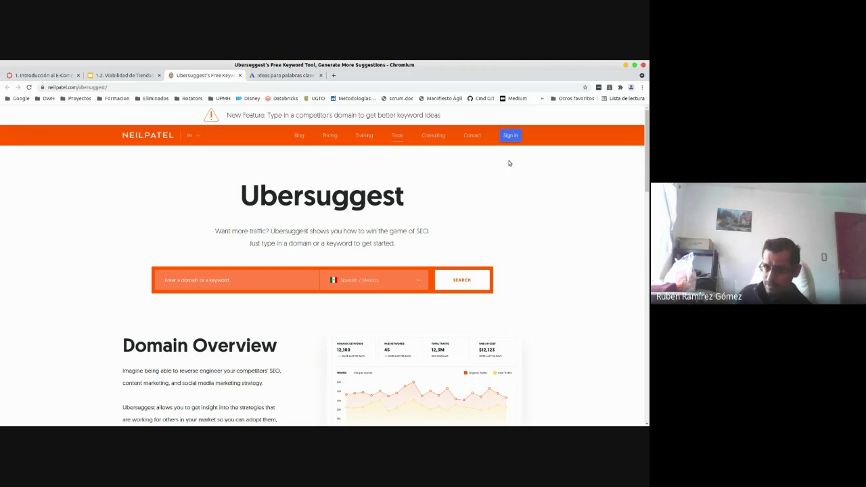
{"action": "left_click", "coordinate": [278, 280]}
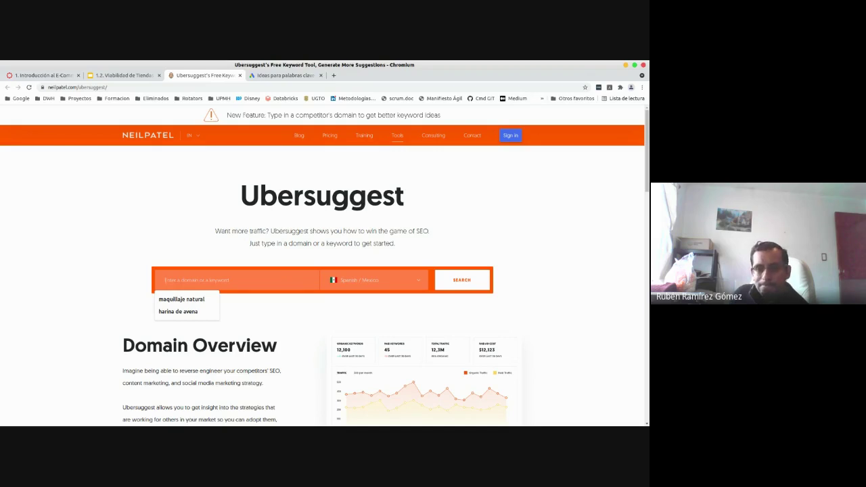
{"action": "key", "text": "alt+Tab"}
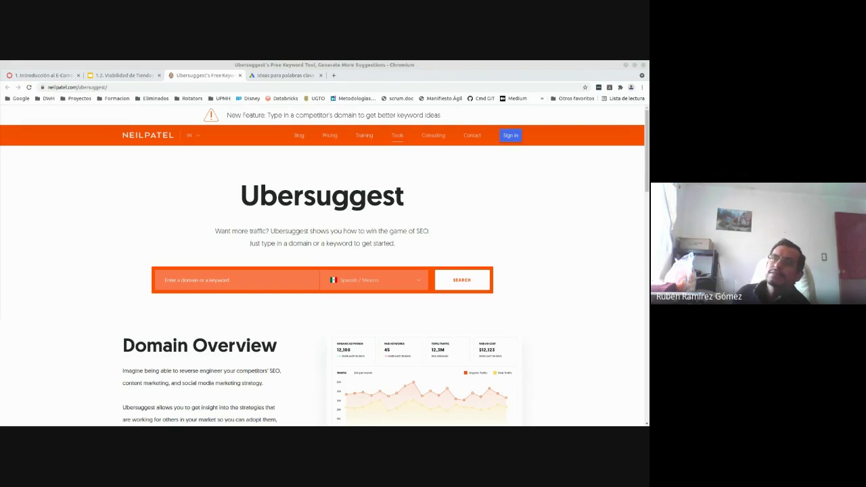
{"action": "left_click", "coordinate": [206, 281]}
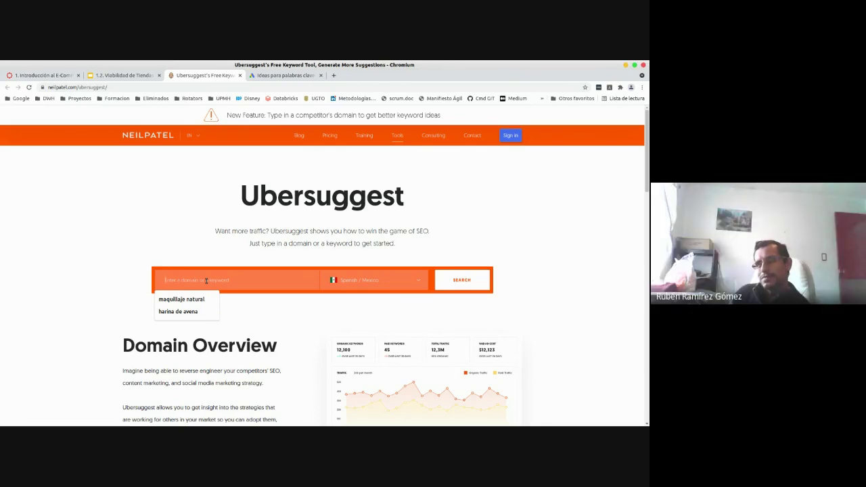
{"action": "type", "text": "pan"}
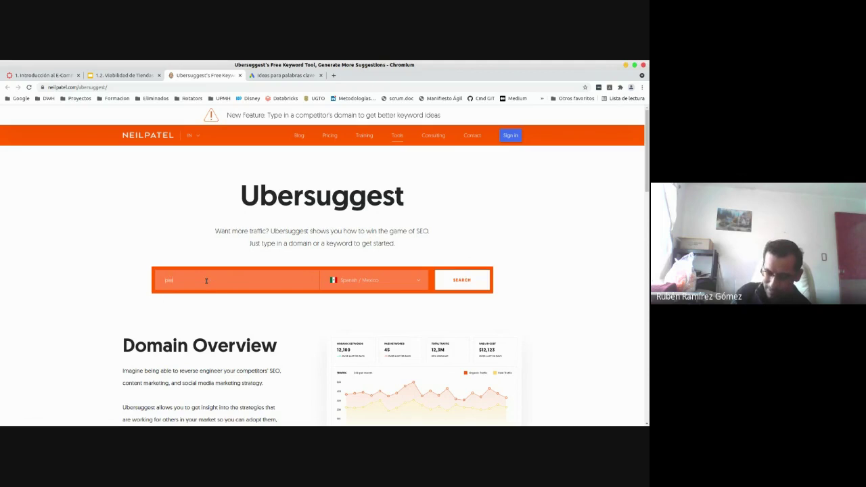
{"action": "type", "text": "e"}
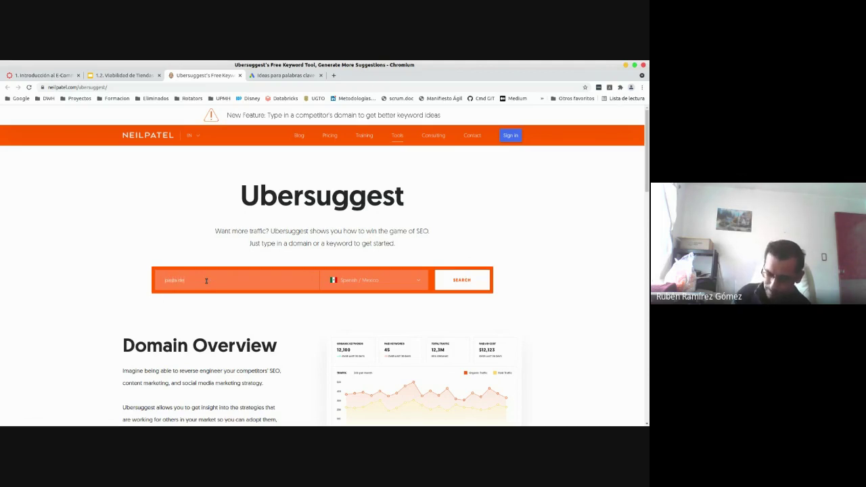
{"action": "type", "text": "la dete"}
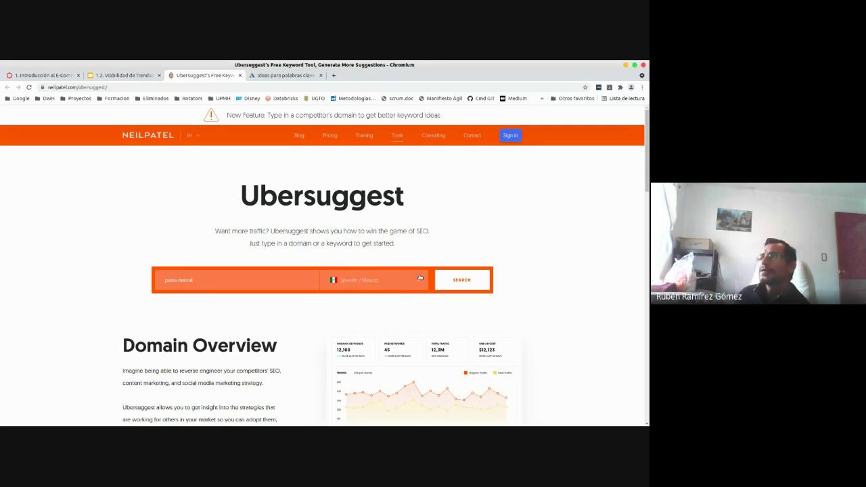
{"action": "left_click", "coordinate": [464, 281]}
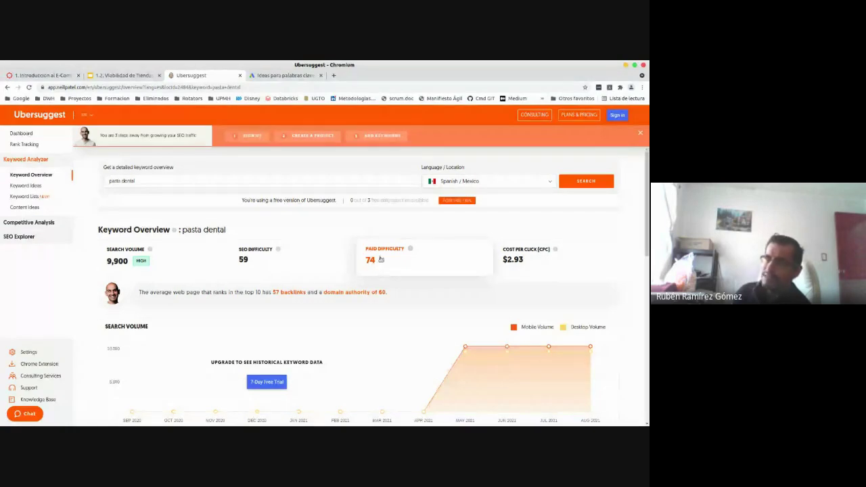
Step: Examine the "pasta dental" overview: search volume, SEO and paid difficulty, cost per click, monthly volume chart, keyword ideas and content ideas
{"action": "mouse_move", "coordinate": [409, 251]}
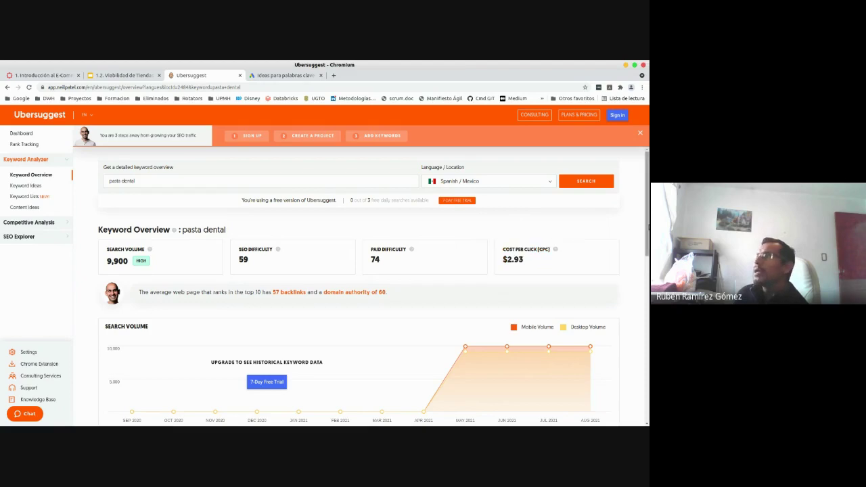
{"action": "scroll", "coordinate": [208, 206], "scroll_direction": "down", "scroll_amount": 3}
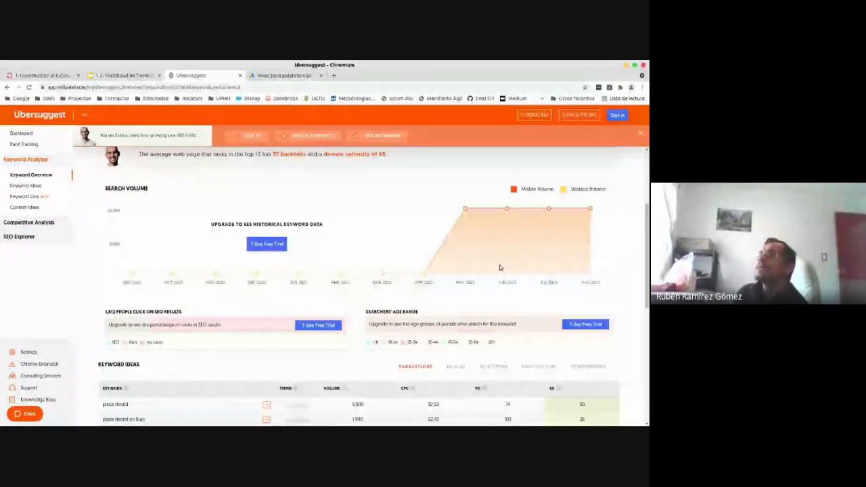
{"action": "mouse_move", "coordinate": [465, 210]}
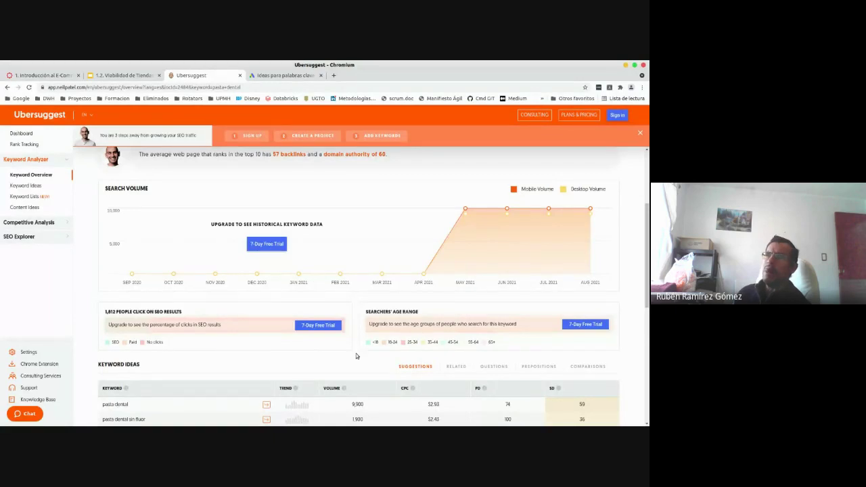
{"action": "scroll", "coordinate": [356, 356], "scroll_direction": "down", "scroll_amount": 2}
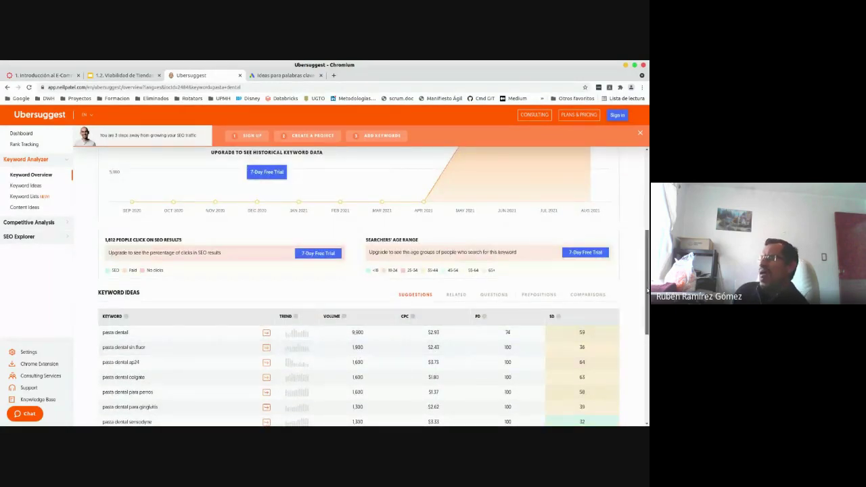
{"action": "left_click_drag", "start_coordinate": [648, 289], "coordinate": [648, 337]}
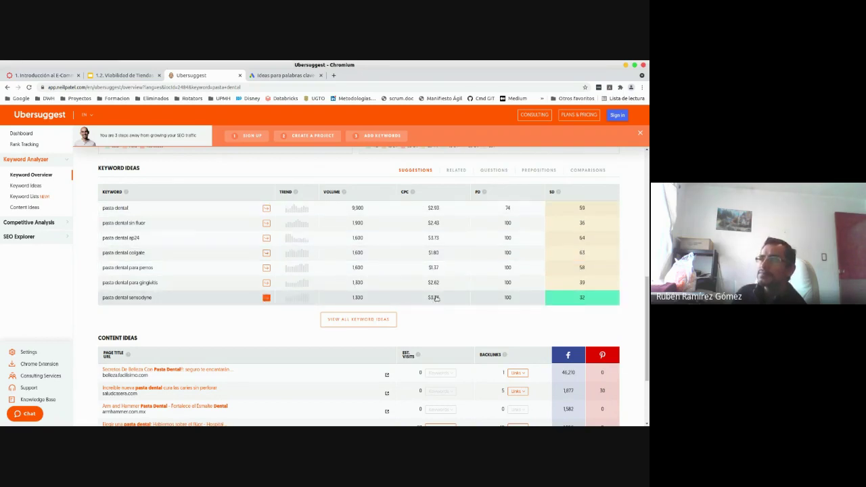
{"action": "mouse_move", "coordinate": [485, 194]}
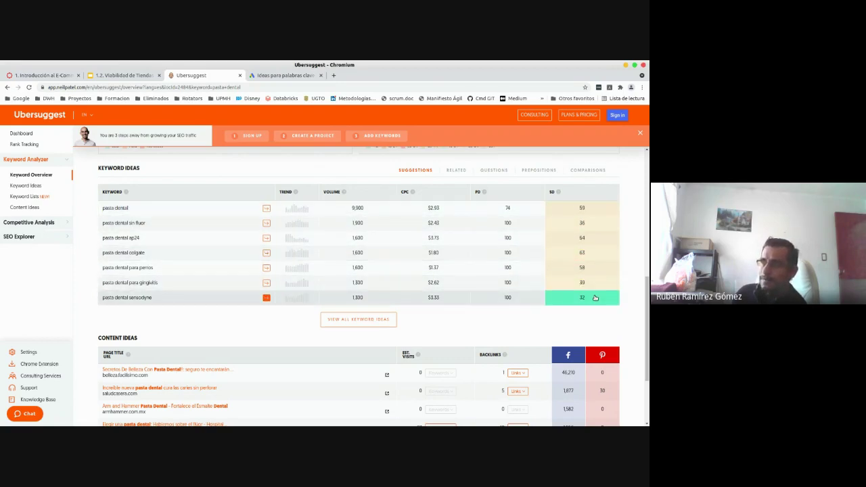
{"action": "scroll", "coordinate": [242, 310], "scroll_direction": "down", "scroll_amount": 3}
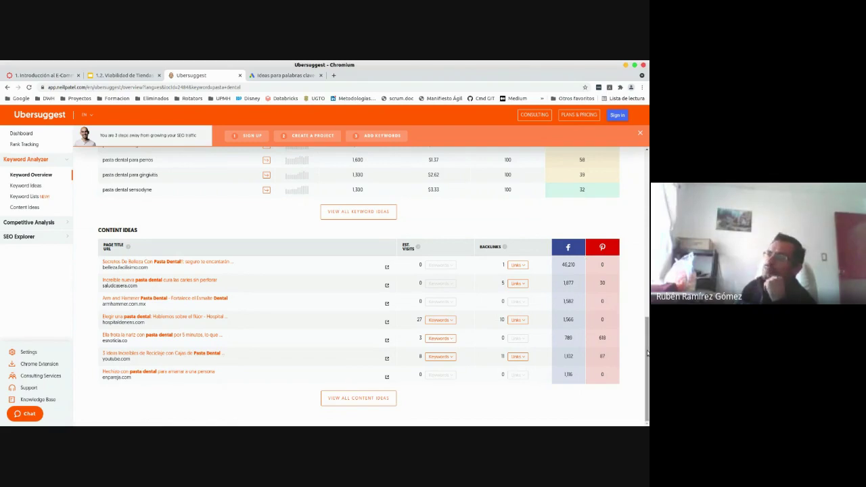
{"action": "left_click_drag", "start_coordinate": [647, 353], "coordinate": [648, 389]}
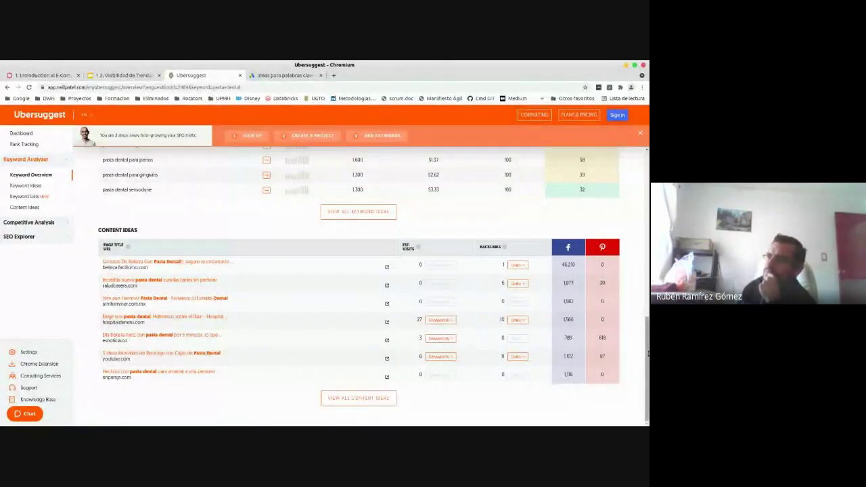
{"action": "left_click_drag", "start_coordinate": [648, 352], "coordinate": [647, 186]}
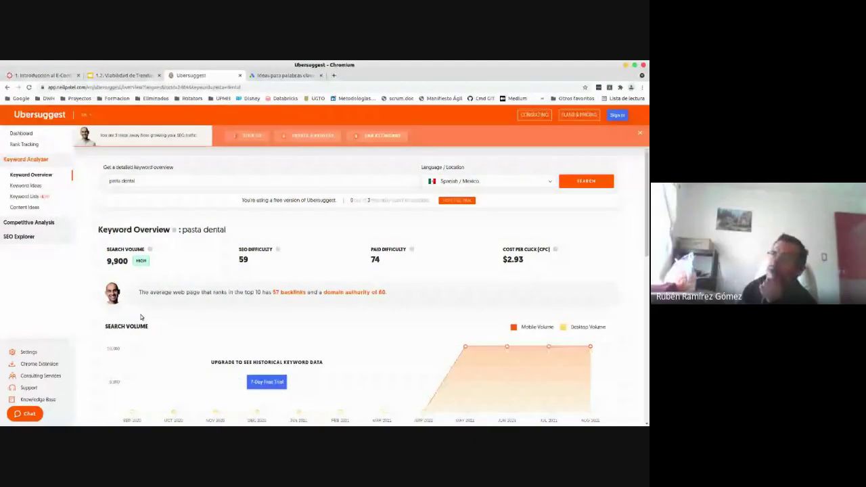
Step: Close the Ubersuggest and Google Ads keyword ideas pages and return to the keyword planner slide
{"action": "left_click", "coordinate": [239, 76]}
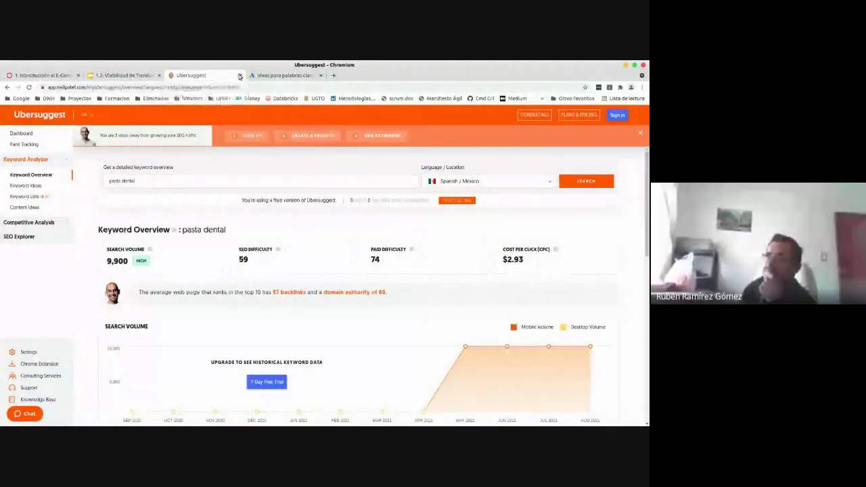
{"action": "left_click", "coordinate": [239, 76]}
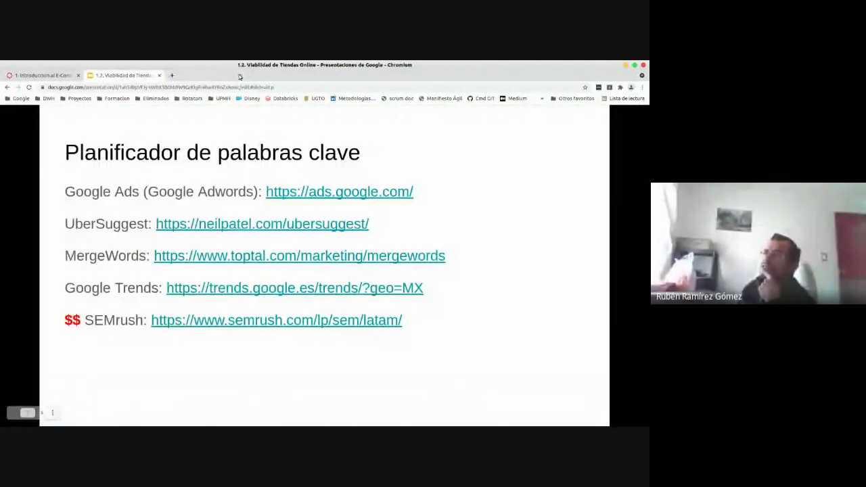